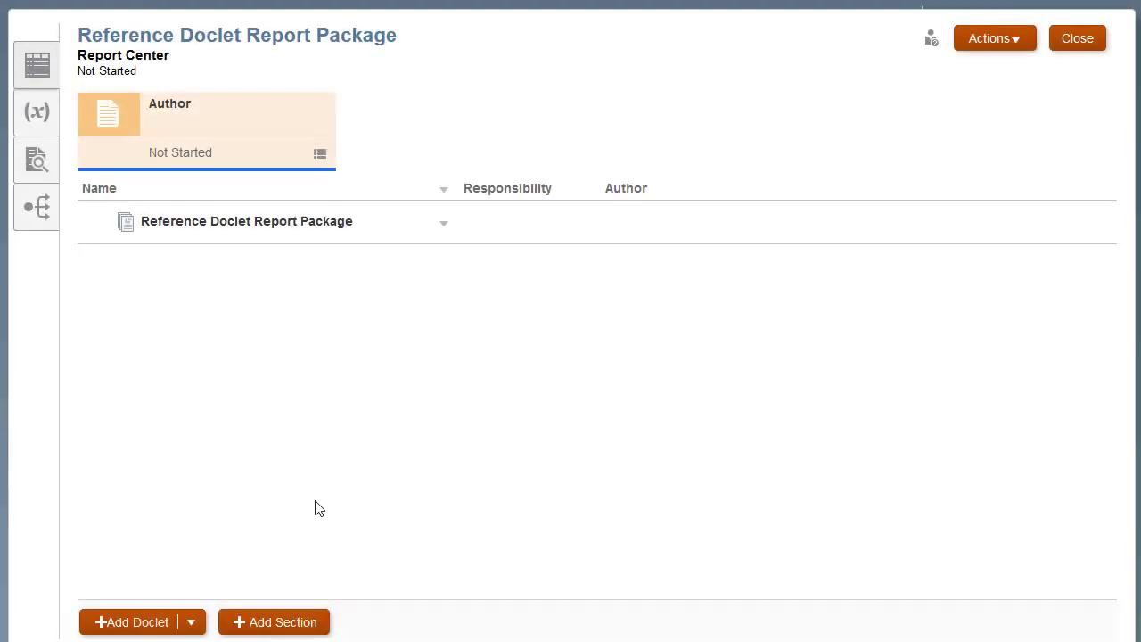
# Step: Add an Excel-type reference doclet named 'Reference Doclet' and attach the local file Reference Doclet.xlsx
pyautogui.click(191, 622)
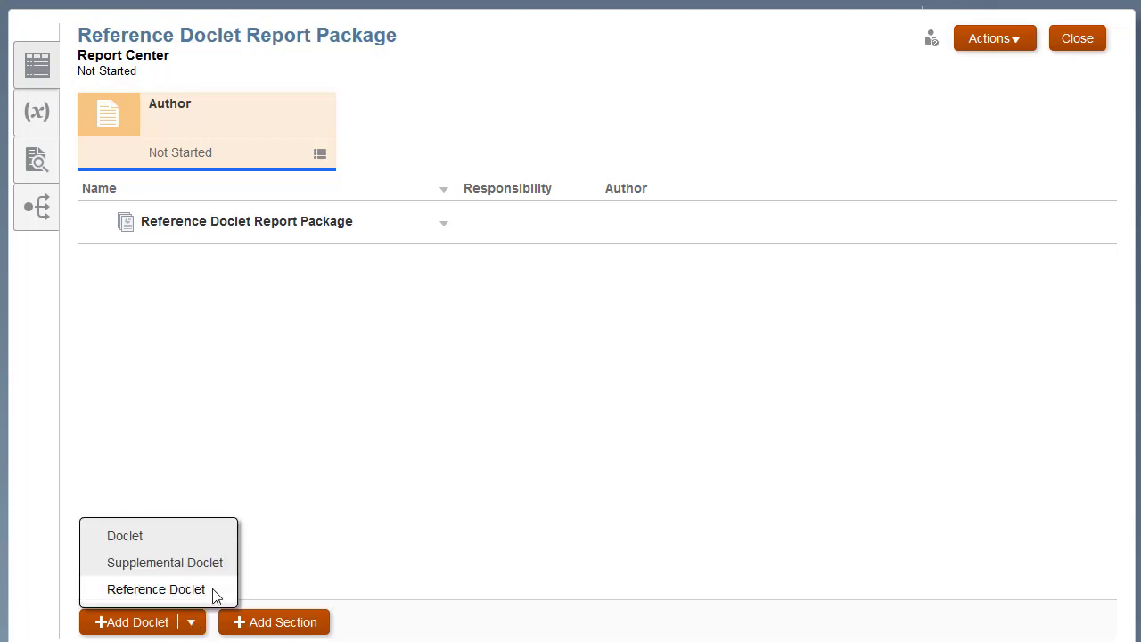
pyautogui.click(212, 588)
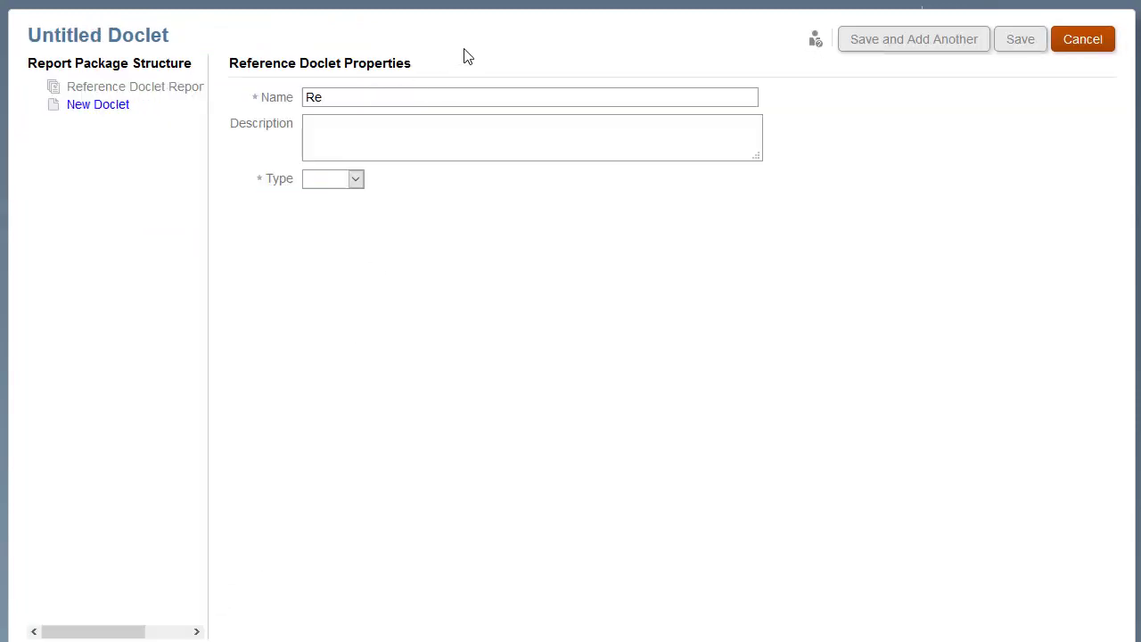
pyautogui.write('Reference Doclet')
pyautogui.click(357, 179)
pyautogui.click(361, 223)
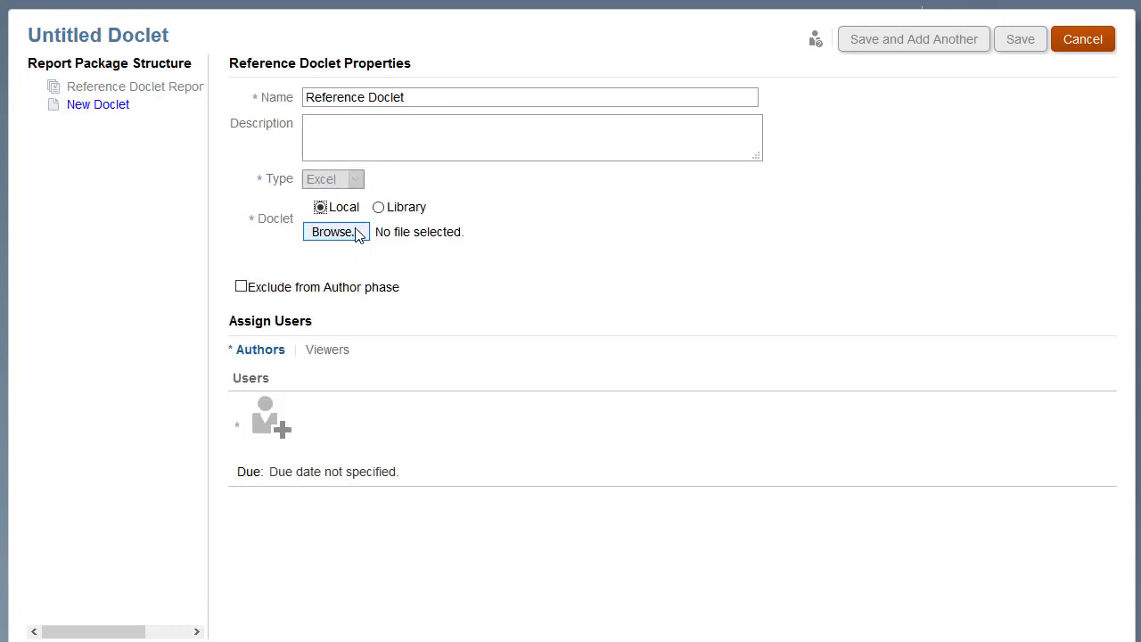
pyautogui.click(356, 233)
pyautogui.click(611, 303)
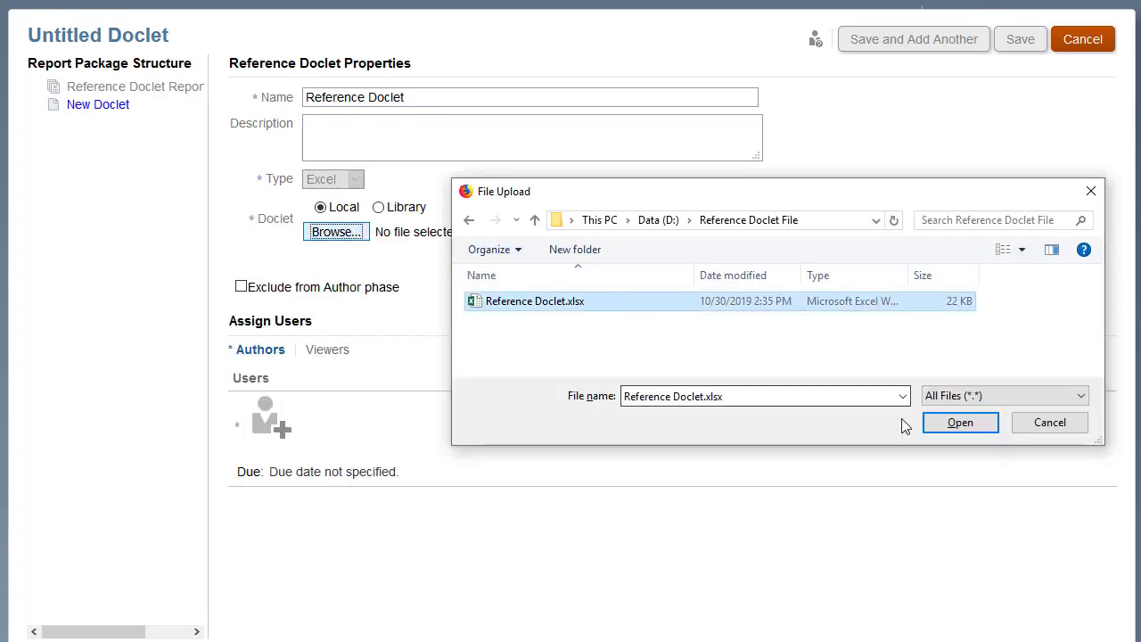
pyautogui.click(932, 427)
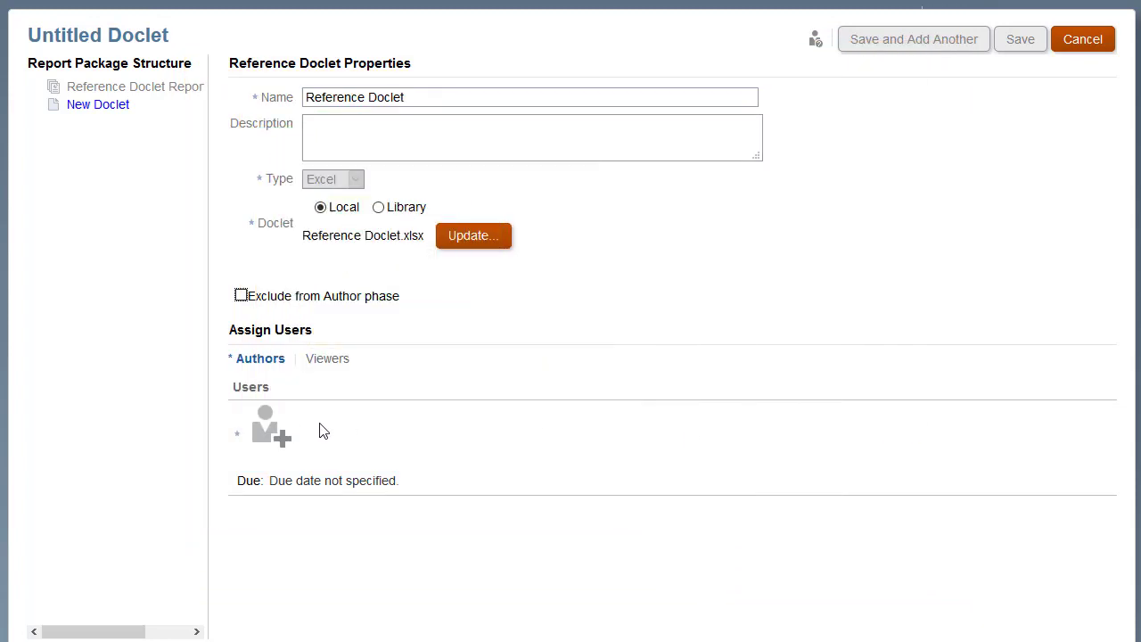
# Step: Search for a user and assign them as the doclet's author
pyautogui.click(265, 430)
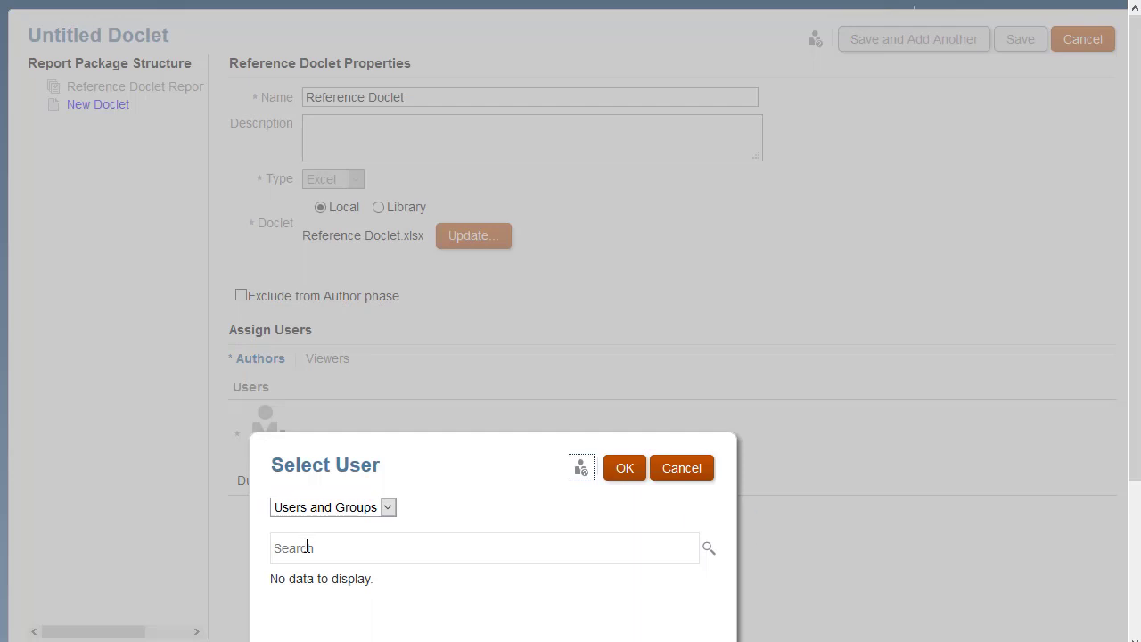
pyautogui.write('Barry')
pyautogui.click(324, 587)
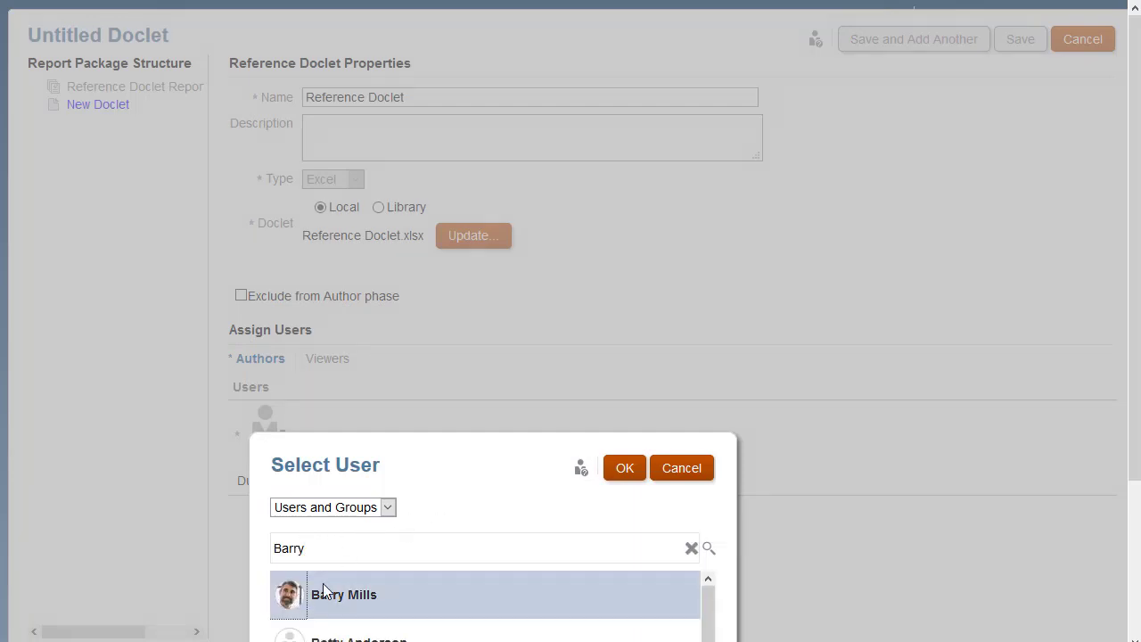
pyautogui.click(621, 478)
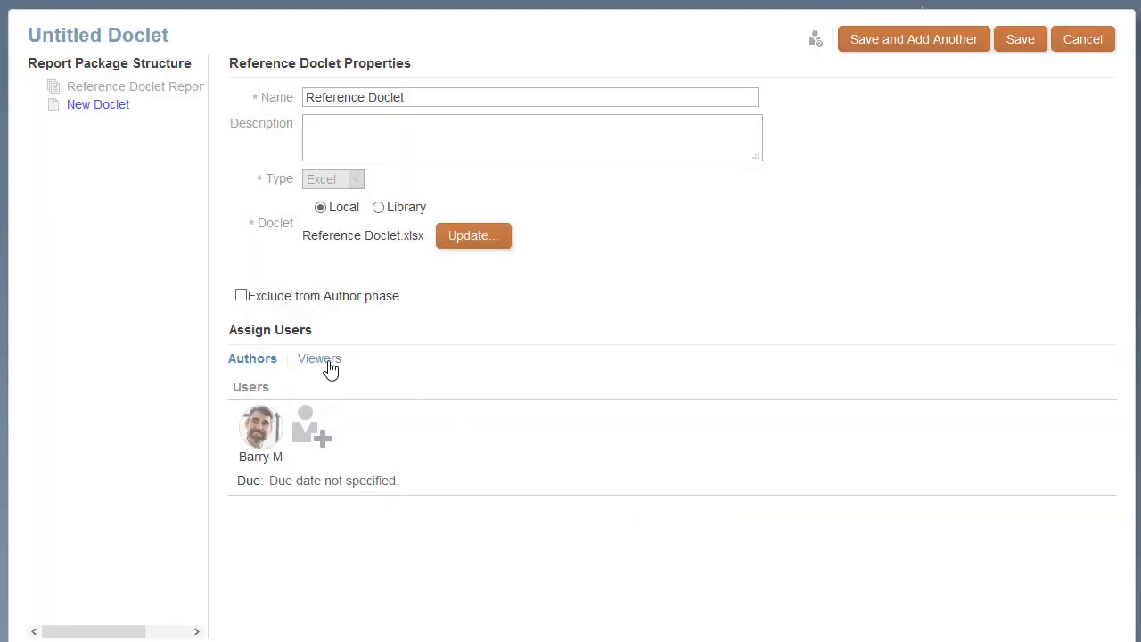
# Step: Search for another user and add them as the doclet's viewer
pyautogui.click(326, 363)
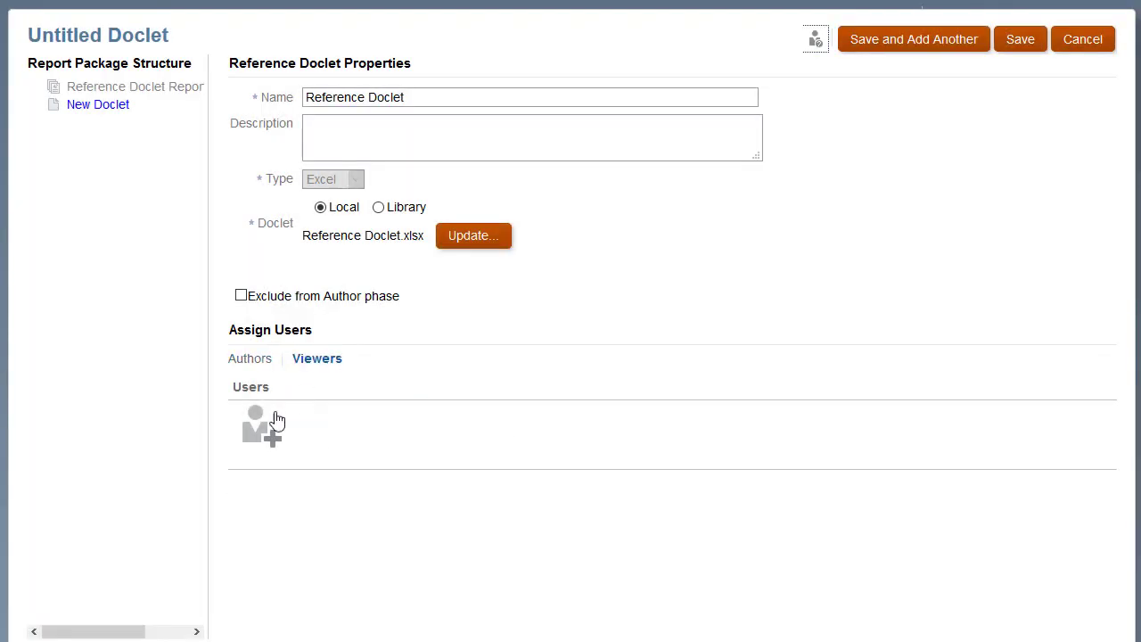
pyautogui.click(263, 431)
pyautogui.write('george')
pyautogui.click(695, 552)
pyautogui.click(324, 592)
pyautogui.click(614, 479)
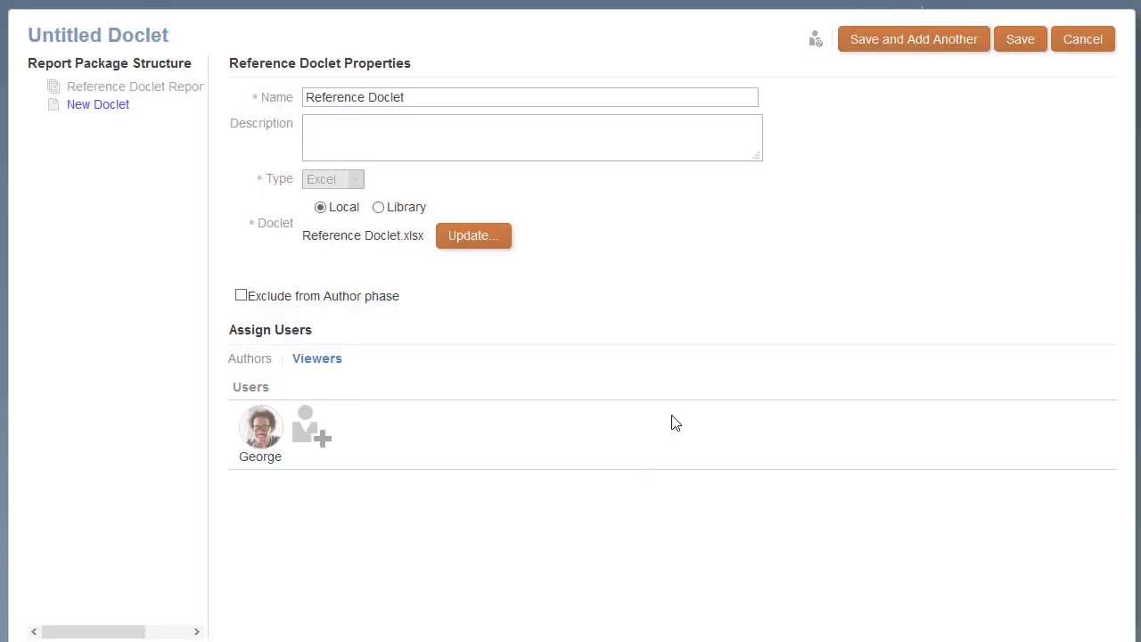
# Step: Save the Reference Doclet and start its author phase
pyautogui.click(1015, 48)
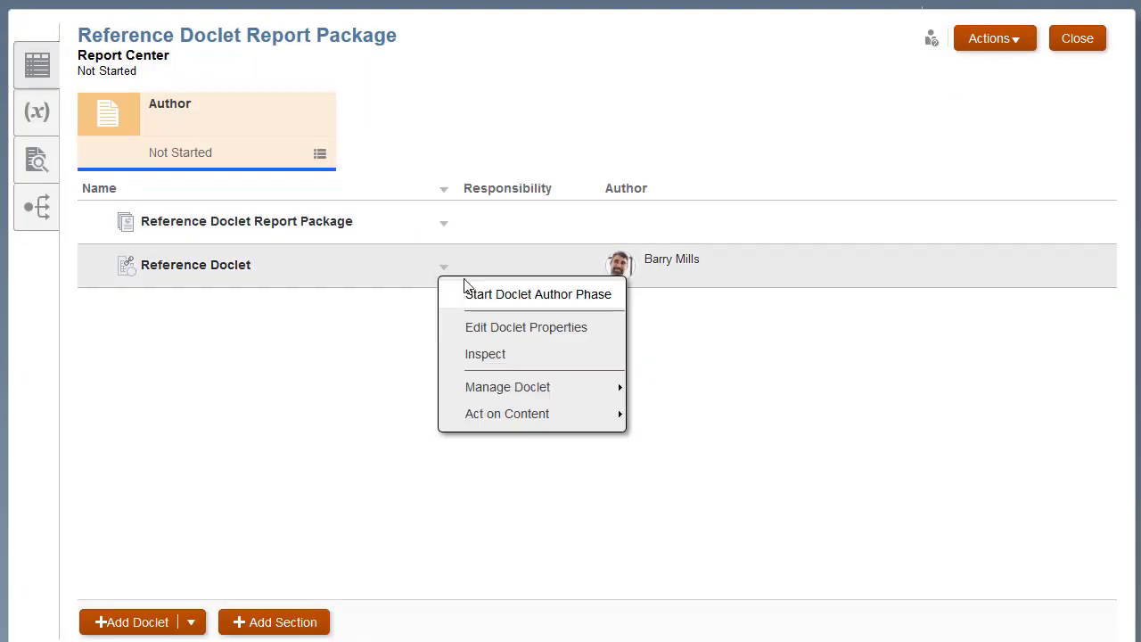
pyautogui.click(445, 267)
pyautogui.click(553, 303)
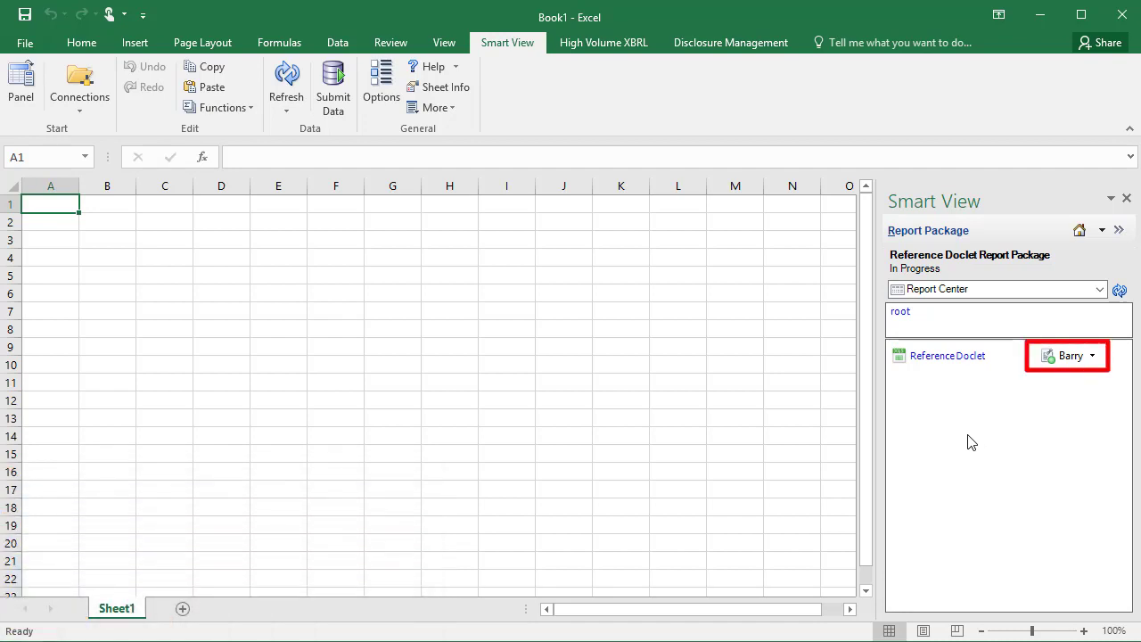
# Step: Open and check out the Reference Doclet workbook from the Smart View package content
pyautogui.click(945, 364)
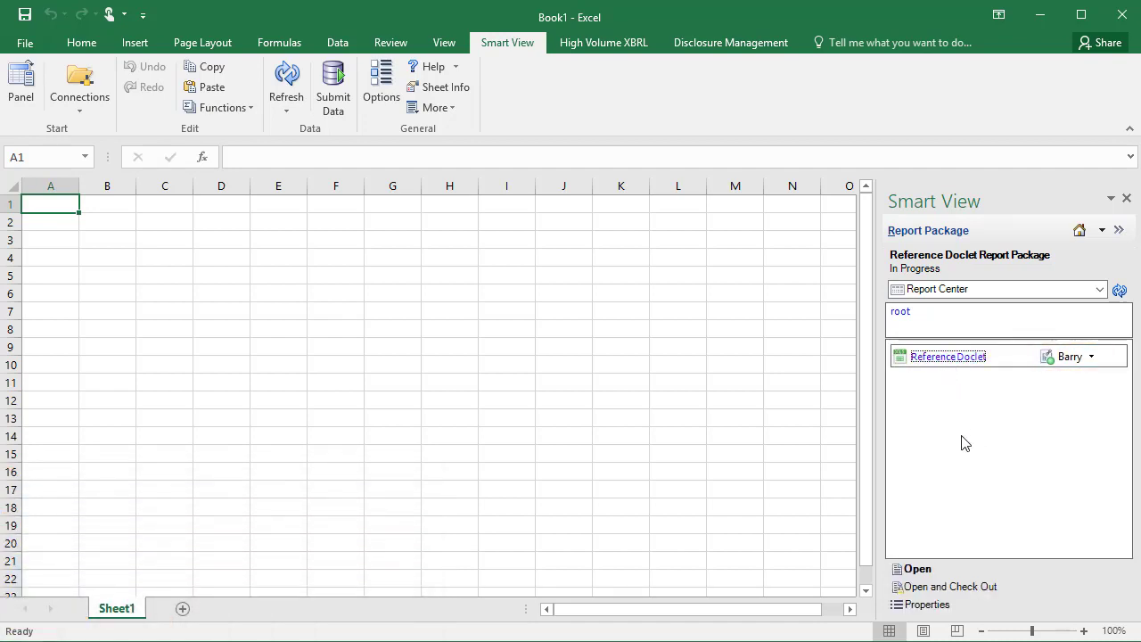
pyautogui.click(976, 593)
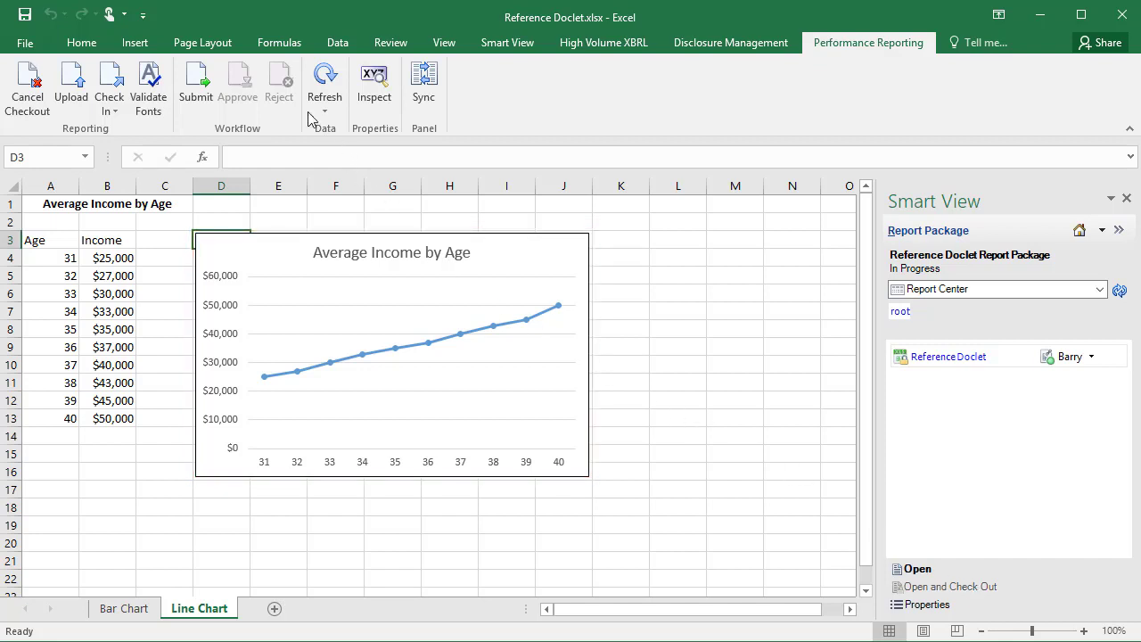
# Step: Define the name avg_income_age referring to 'Line Chart'!$D$3:$J$16 over the line chart
pyautogui.click(278, 45)
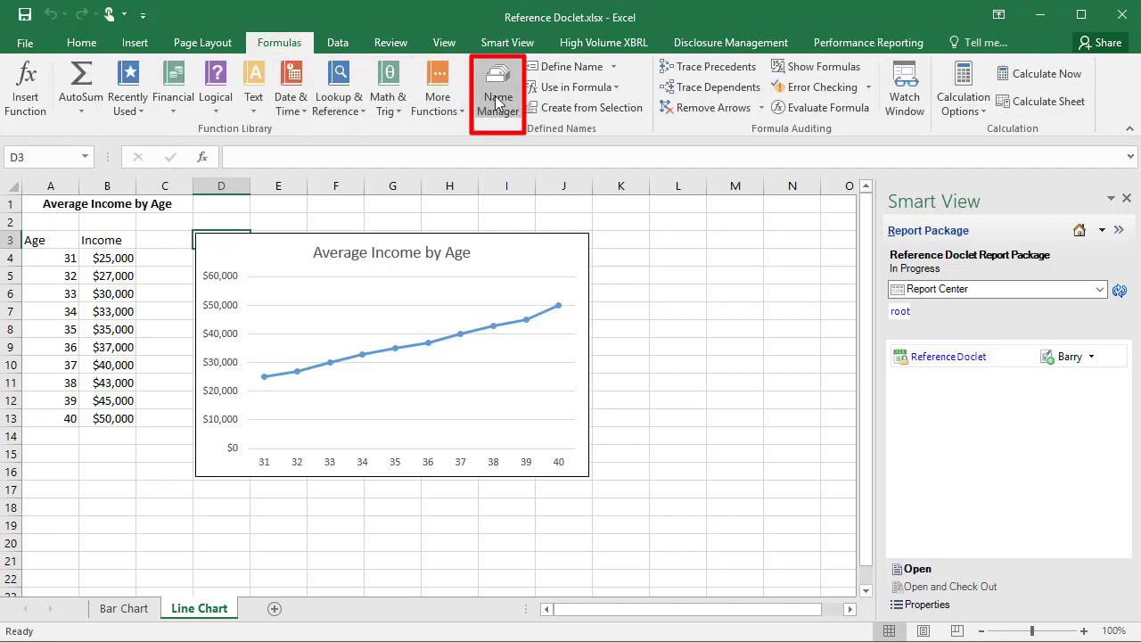
pyautogui.click(497, 101)
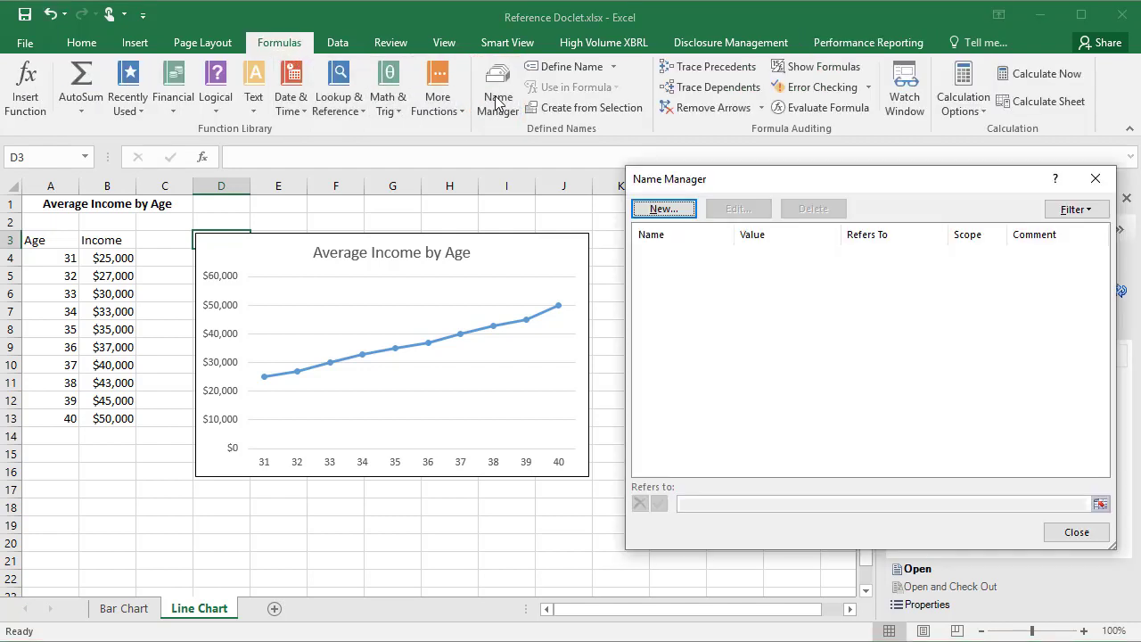
pyautogui.click(662, 208)
pyautogui.write('avg_income')
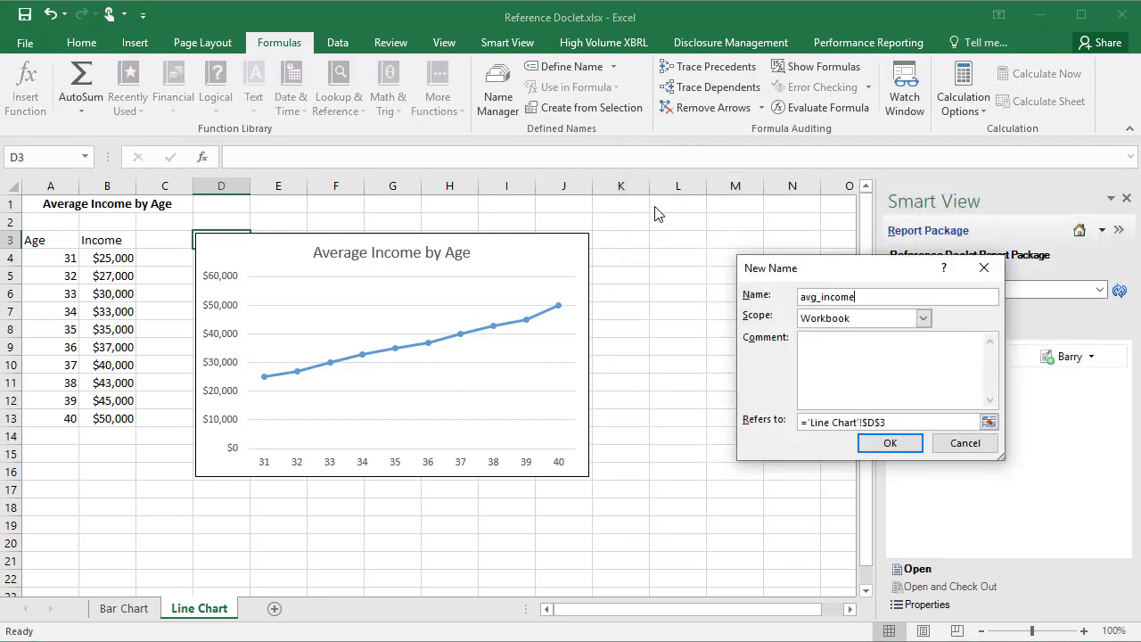
pyautogui.write('_age')
pyautogui.click(902, 425)
pyautogui.hotkey('shift', 'Right')
pyautogui.hotkey('shift', 'Right')
pyautogui.hotkey('shift', 'Right')
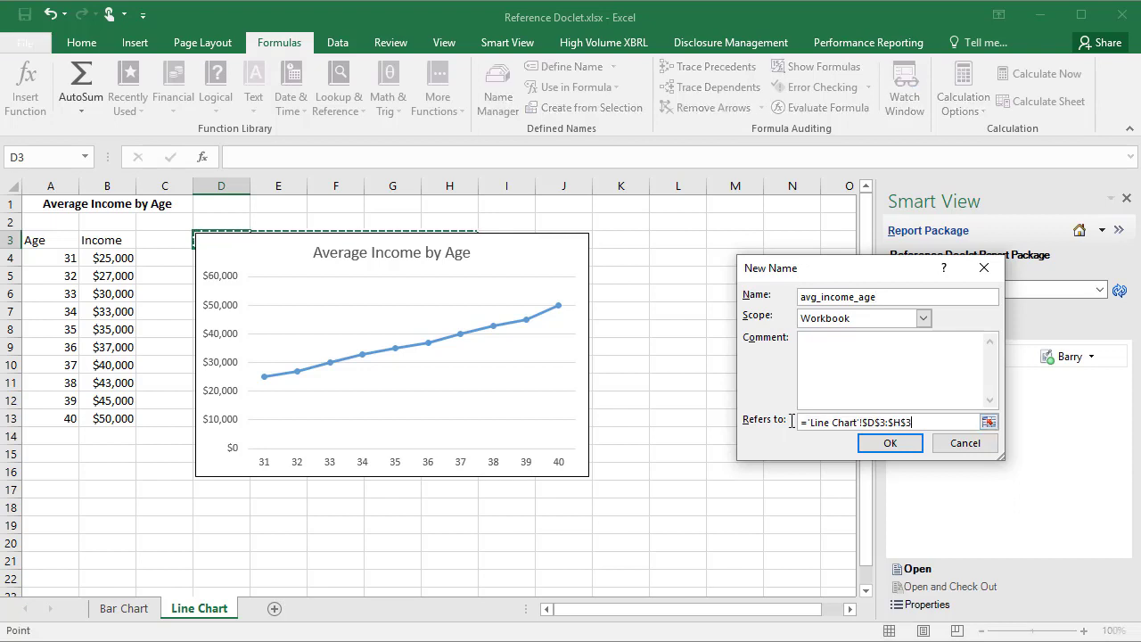
pyautogui.hotkey('shift', 'Right')
pyautogui.hotkey('shift', 'Right')
pyautogui.hotkey('shift', 'Down')
pyautogui.hotkey('shift', 'Down')
pyautogui.hotkey('shift', 'Down')
pyautogui.hotkey('shift', 'Down')
pyautogui.hotkey('shift', 'Down')
pyautogui.hotkey('shift', 'Down')
pyautogui.hotkey('shift', 'Down')
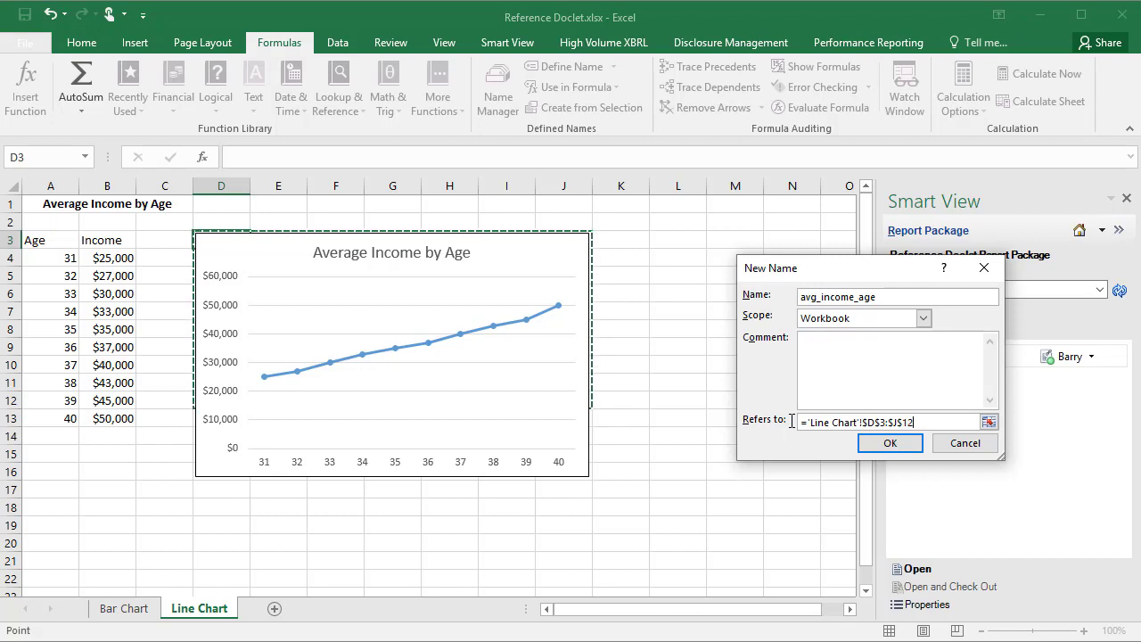
pyautogui.hotkey('shift', 'Down')
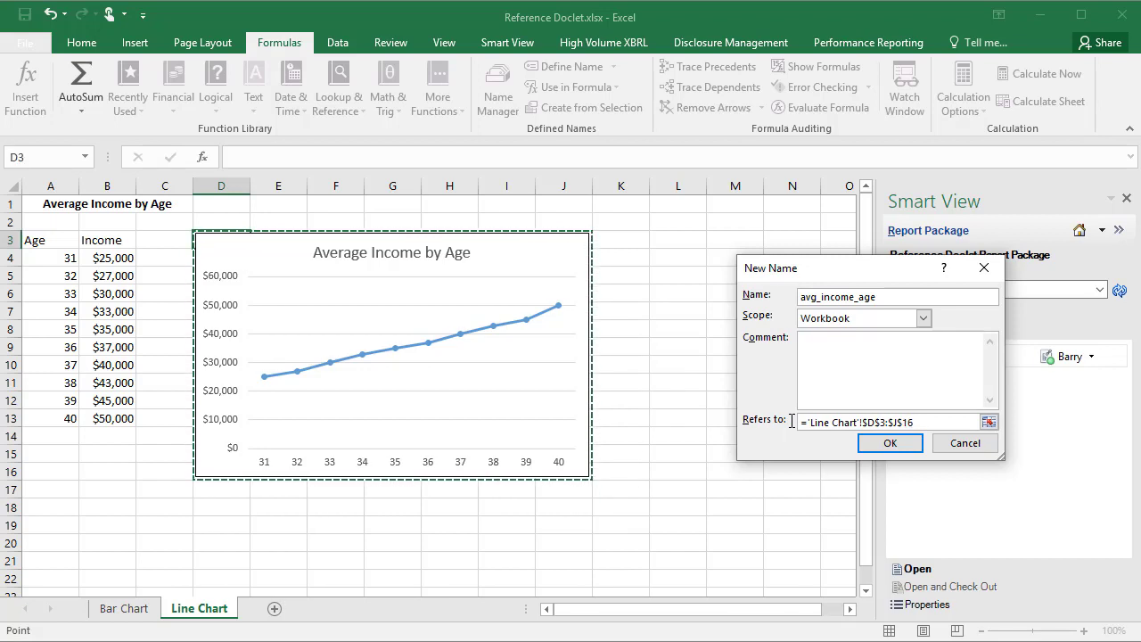
pyautogui.click(900, 445)
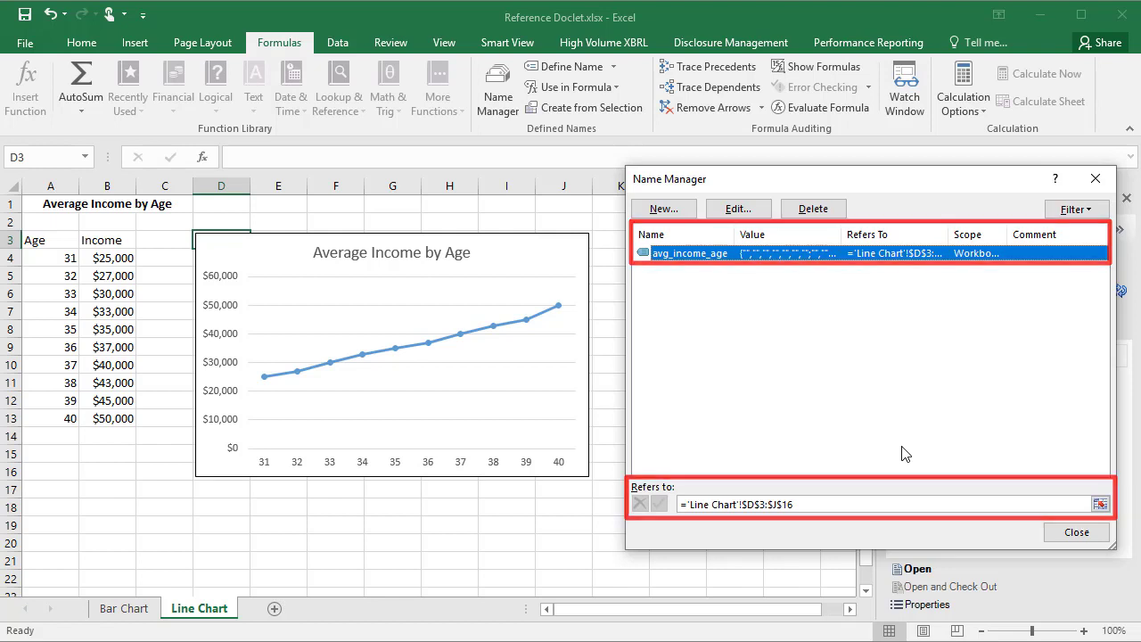
# Step: Upload the avg_income_age named range to the Reference Doclet as Smart View report content
pyautogui.click(1077, 533)
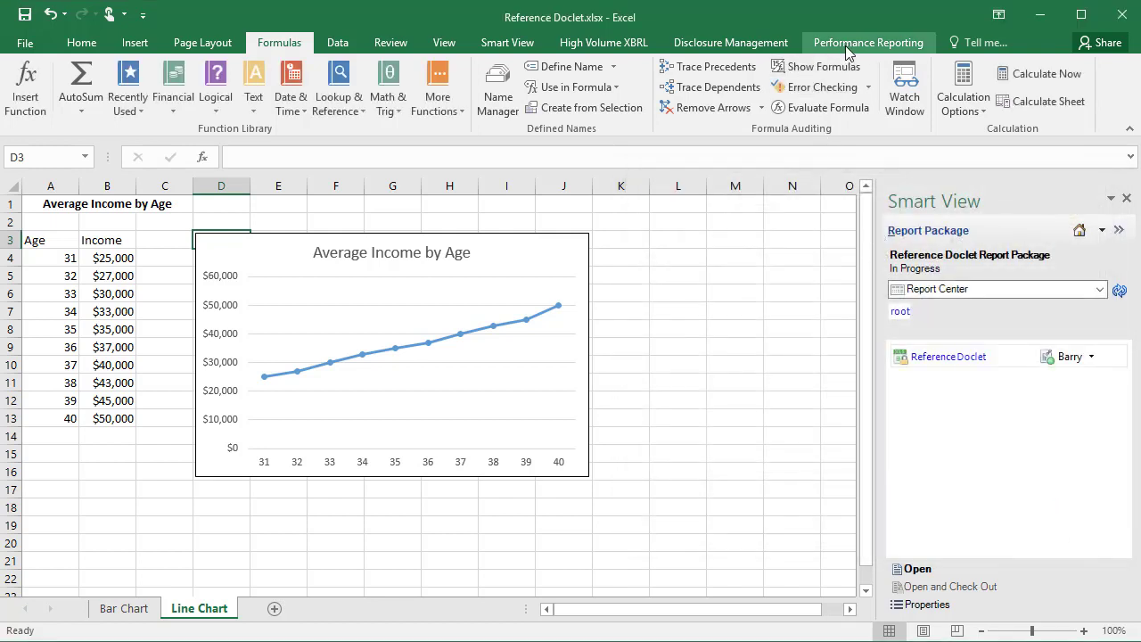
pyautogui.click(856, 42)
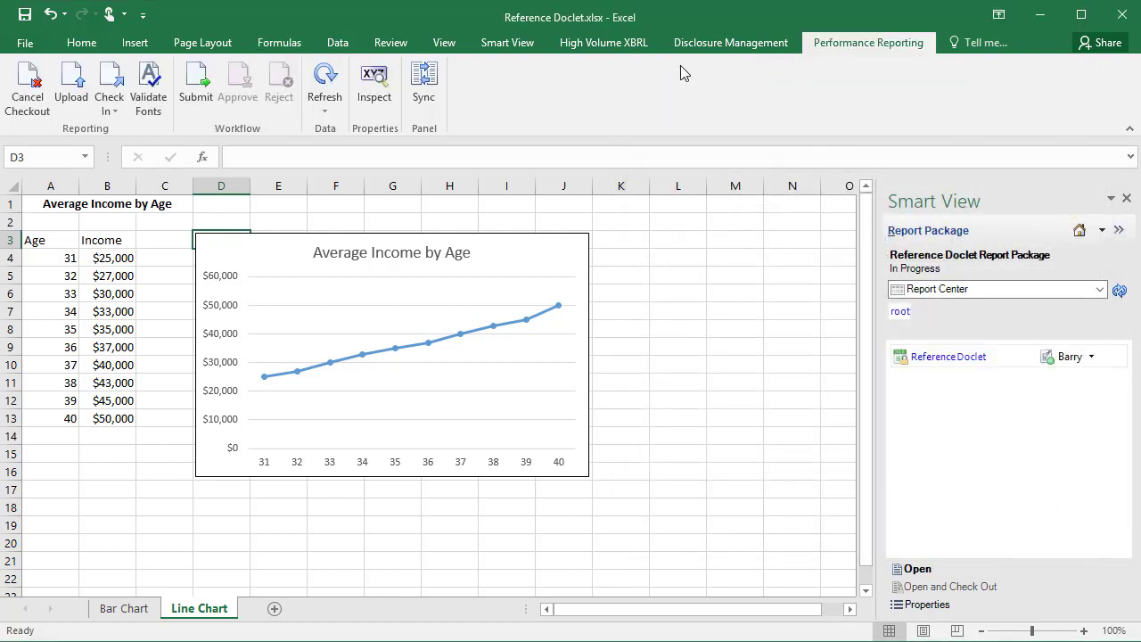
pyautogui.click(81, 77)
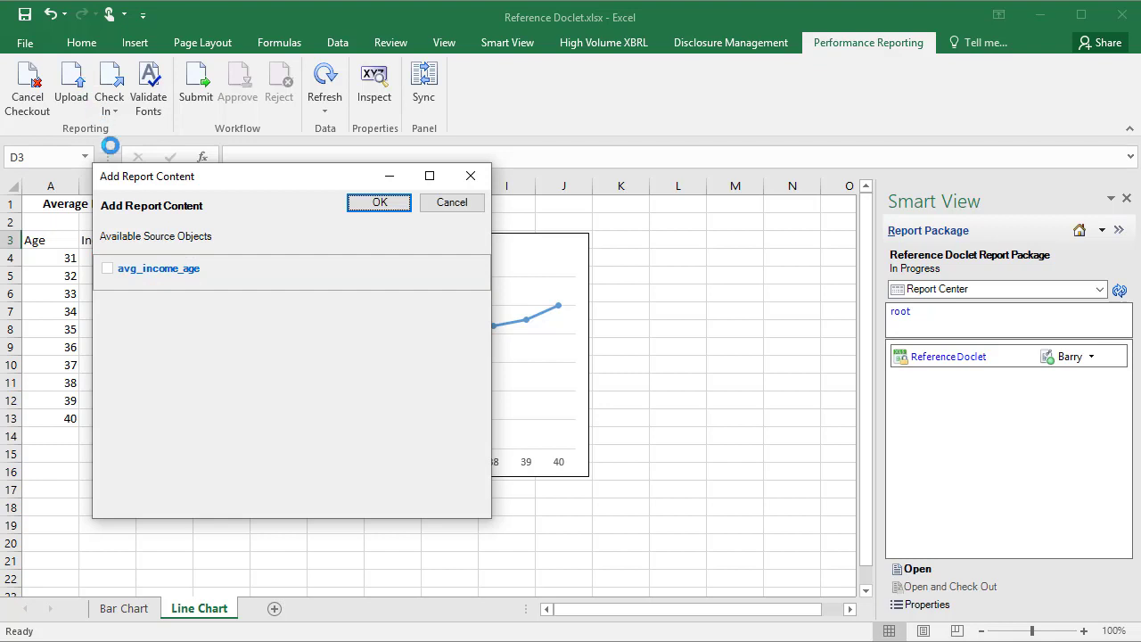
pyautogui.click(168, 270)
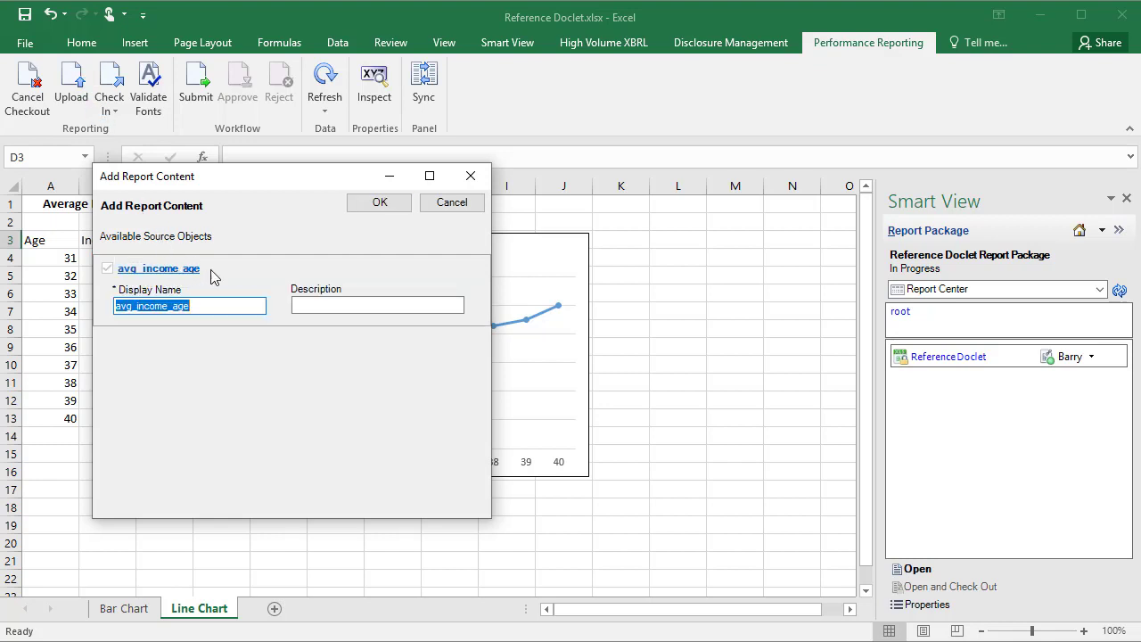
pyautogui.click(380, 203)
# Step: Rename the avg_income_age content item to 'Average Income by Age', using the same text as its description
pyautogui.click(374, 98)
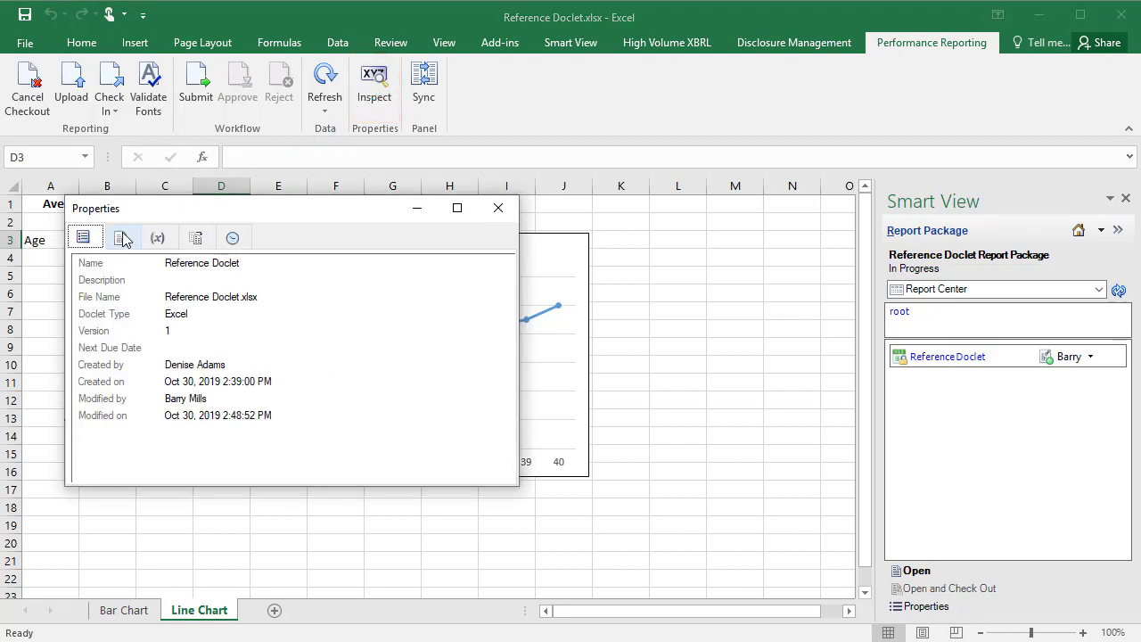
pyautogui.click(122, 238)
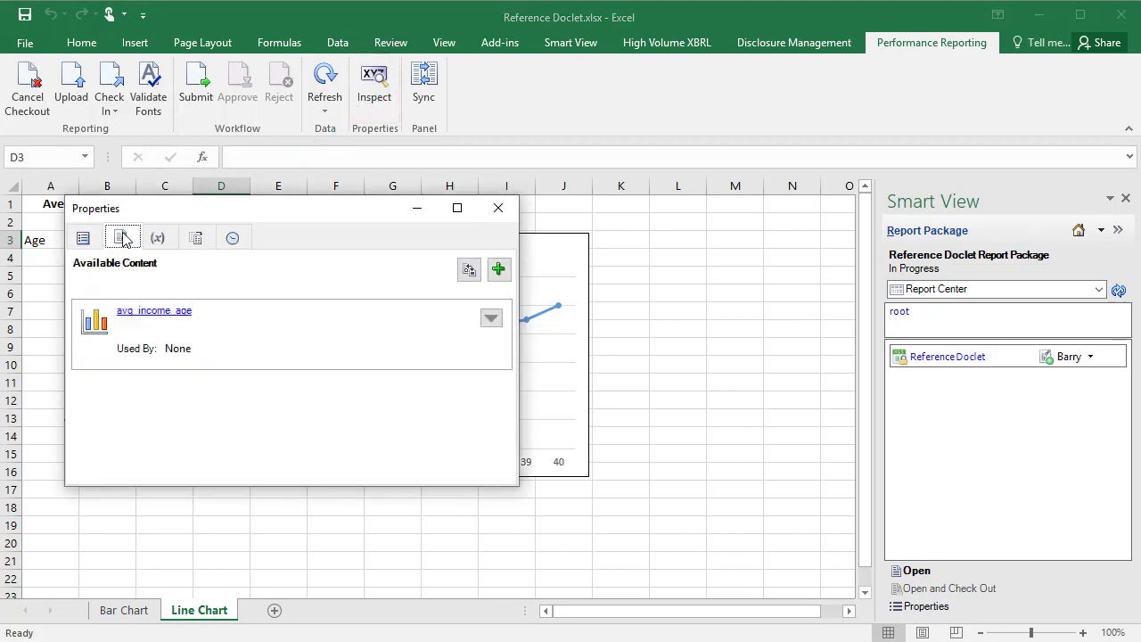
pyautogui.click(156, 309)
pyautogui.write('Average Income by Age')
pyautogui.hotkey('ctrl', 'a')
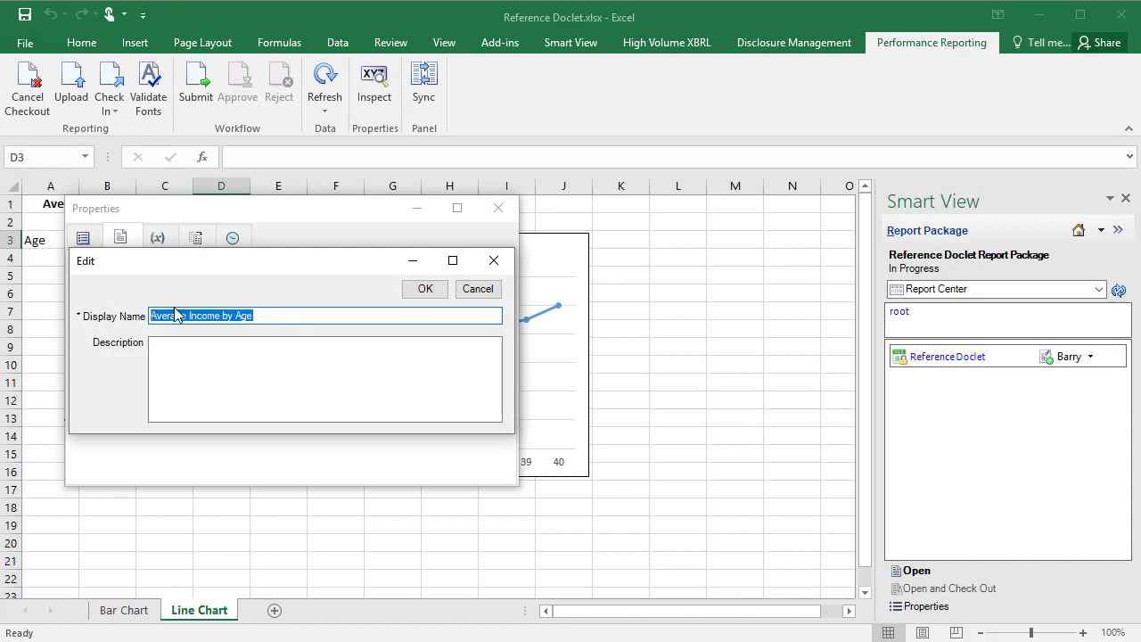
pyautogui.hotkey('ctrl', 'c')
pyautogui.click(196, 353)
pyautogui.hotkey('ctrl', 'v')
pyautogui.click(424, 288)
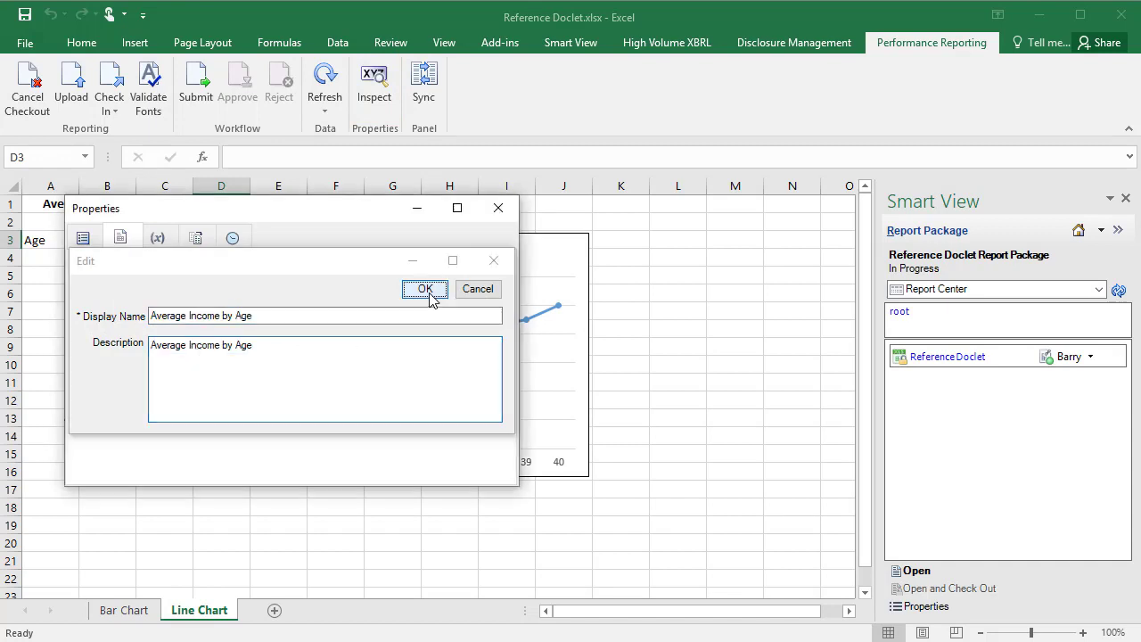
pyautogui.click(491, 319)
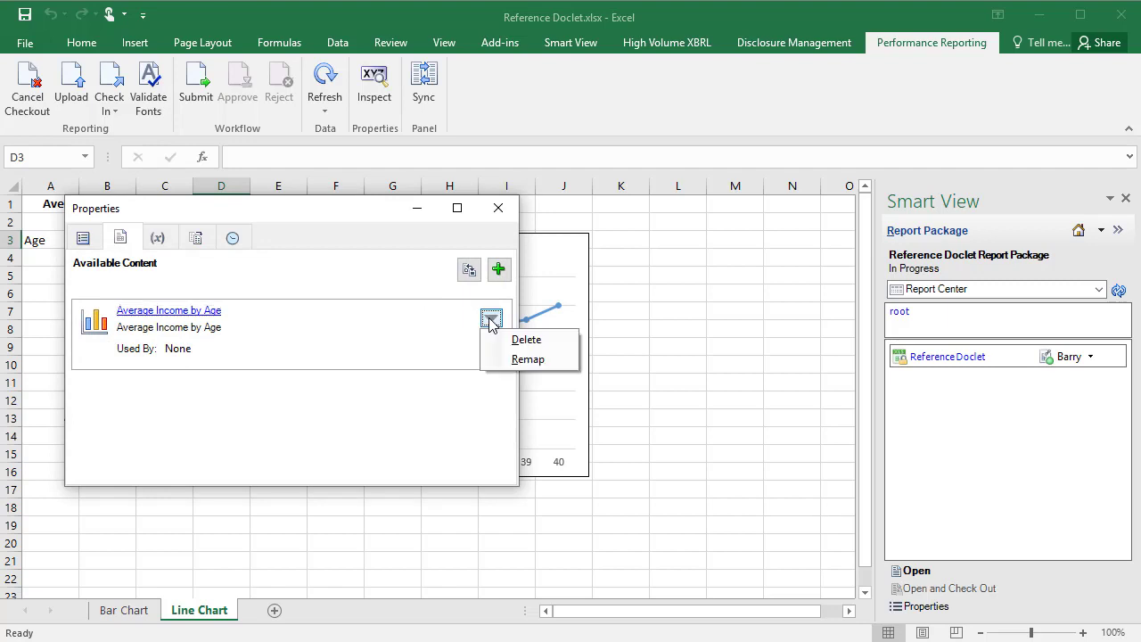
pyautogui.click(500, 209)
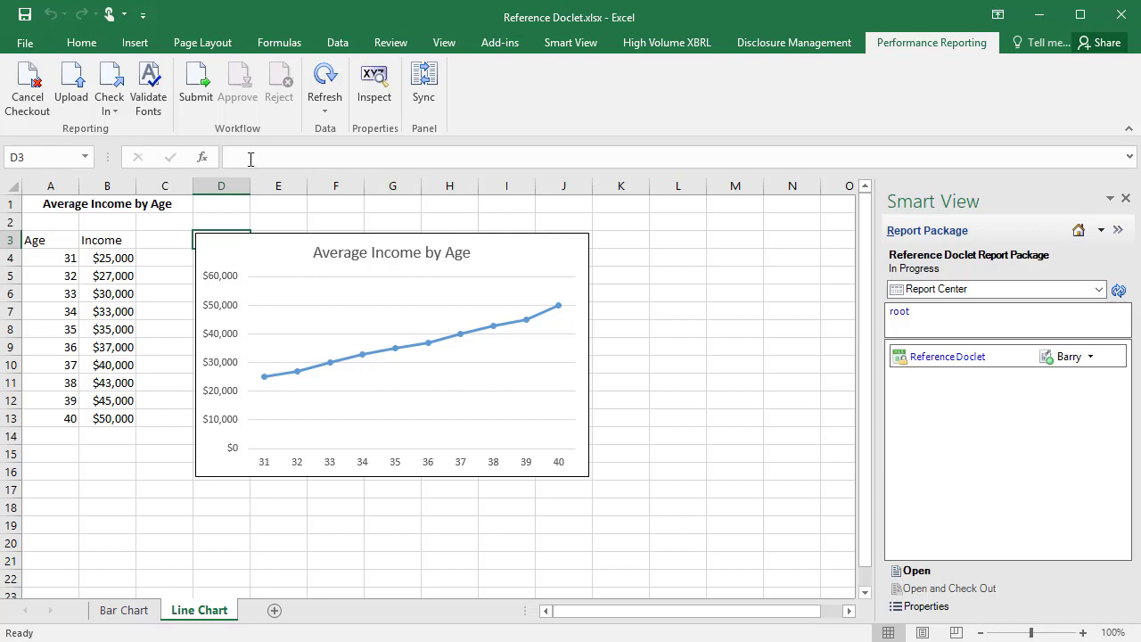
# Step: Check the Reference Doclet back in from the Performance Reporting tab's Check In menu
pyautogui.click(118, 117)
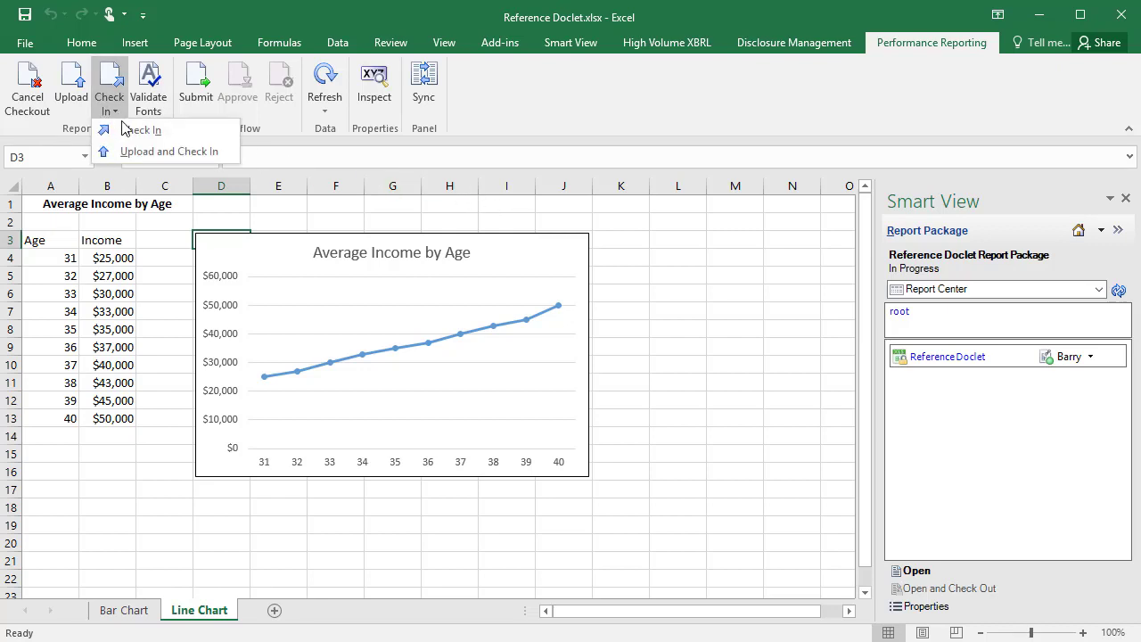
pyautogui.click(131, 129)
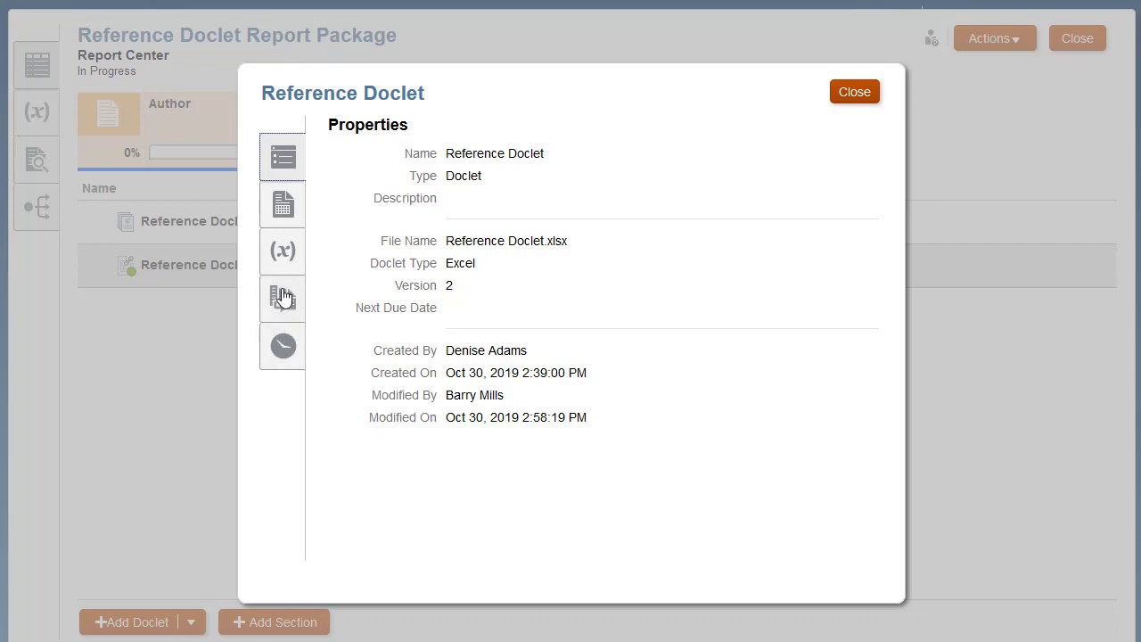
# Step: Show the Reference Doclet's Available Content, listing Average Income by Age used in 0 doclets
pyautogui.click(285, 212)
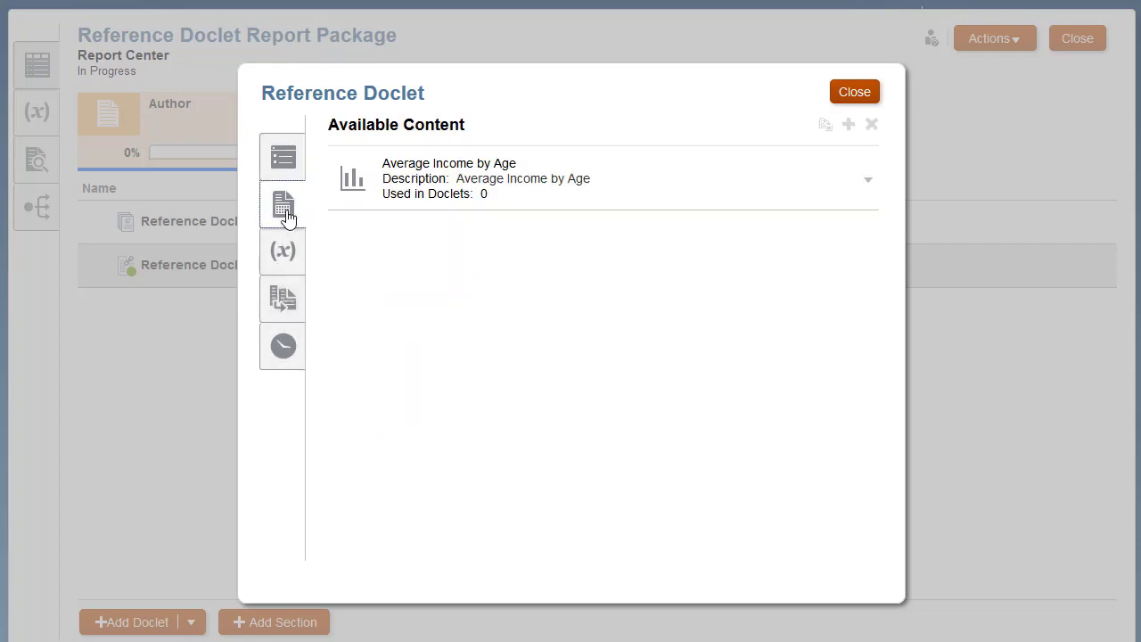